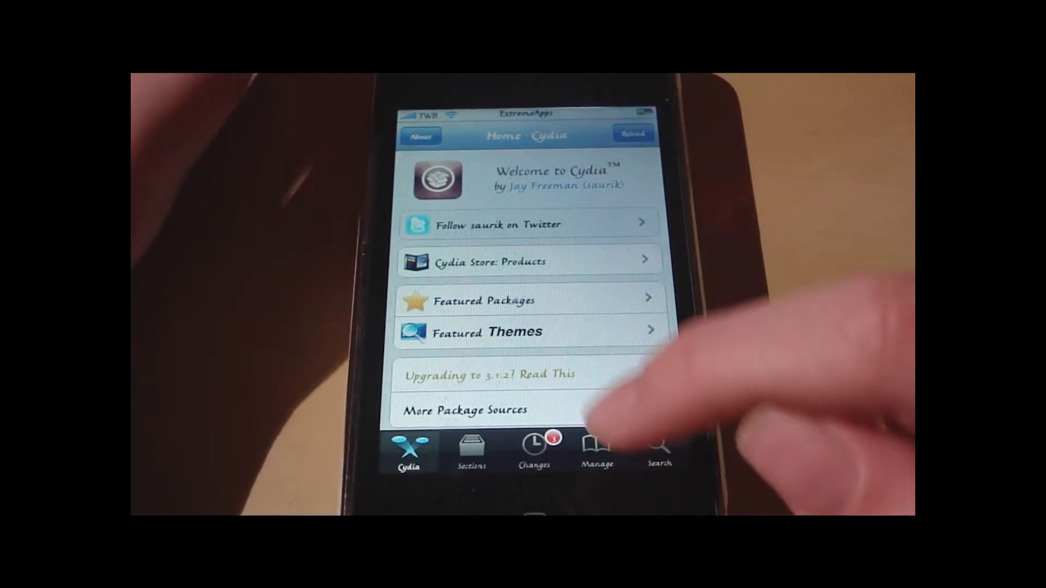
- Switch to Cydia's Search page to look up a package
left_click(657, 449)
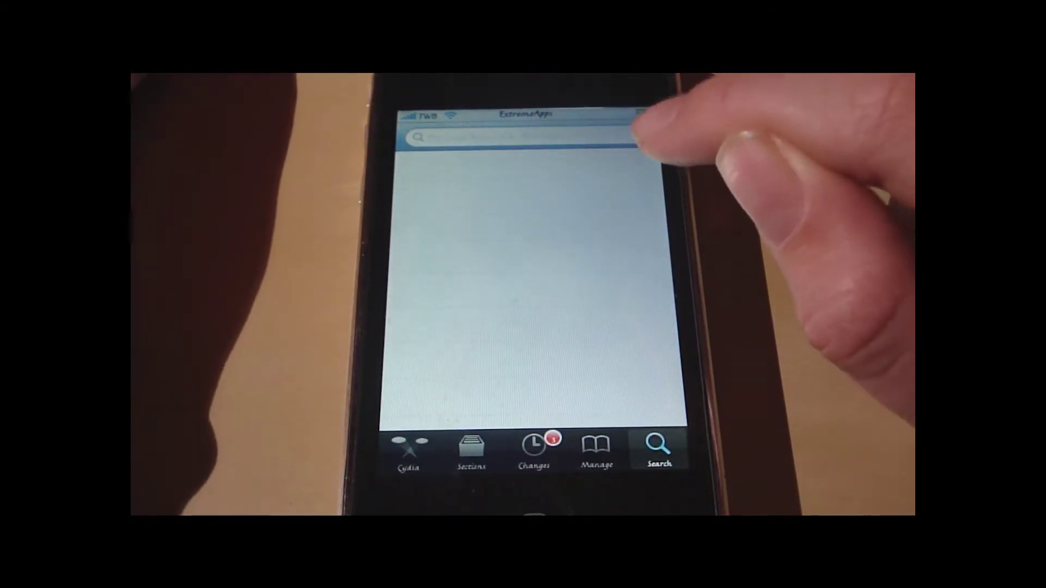
- Search Cydia for 'iblank', listing the already-installed iBlank package
left_click(523, 138)
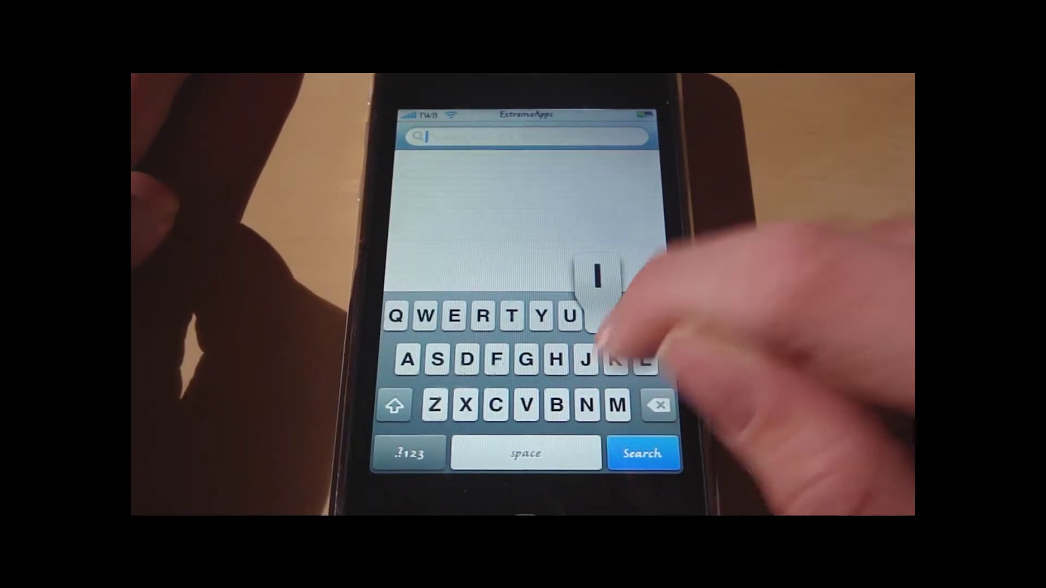
type("i")
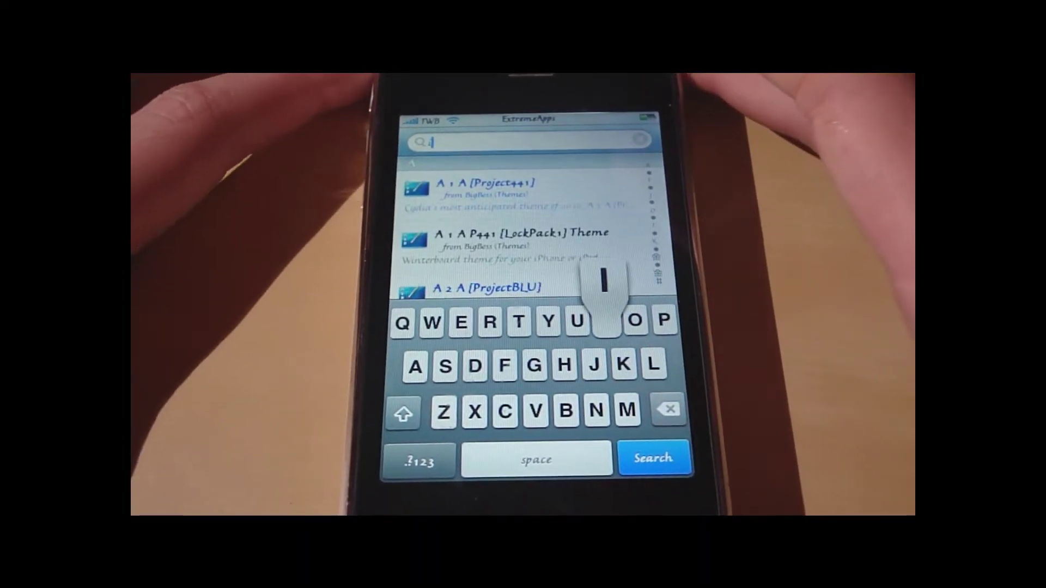
type("blank")
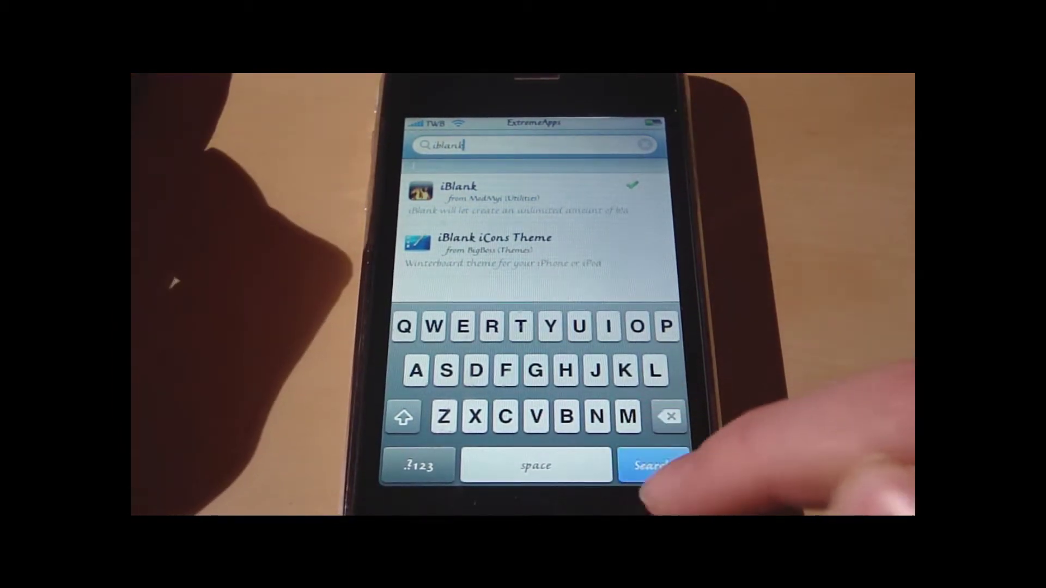
left_click(653, 465)
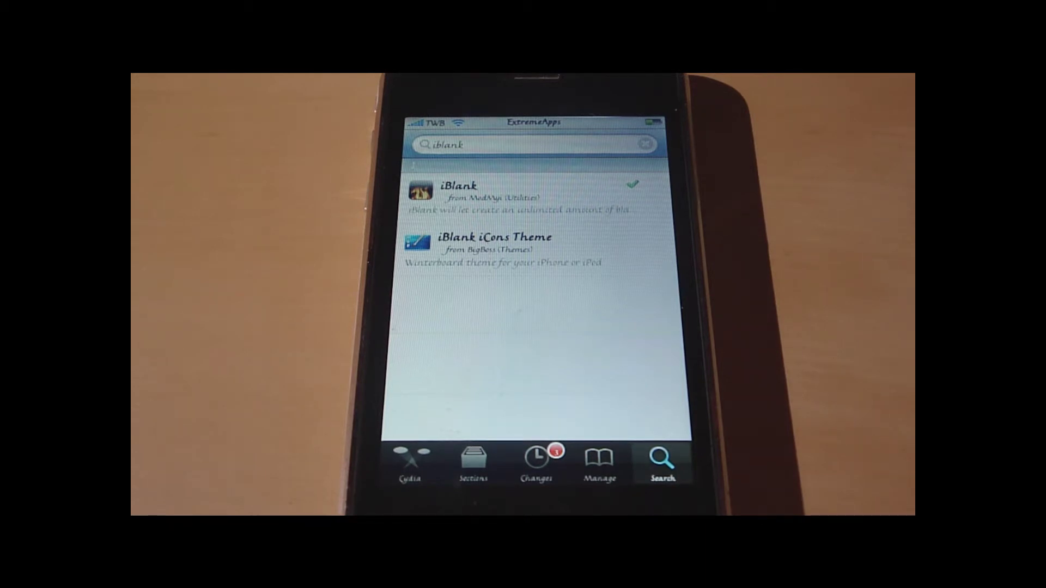
left_click(572, 145)
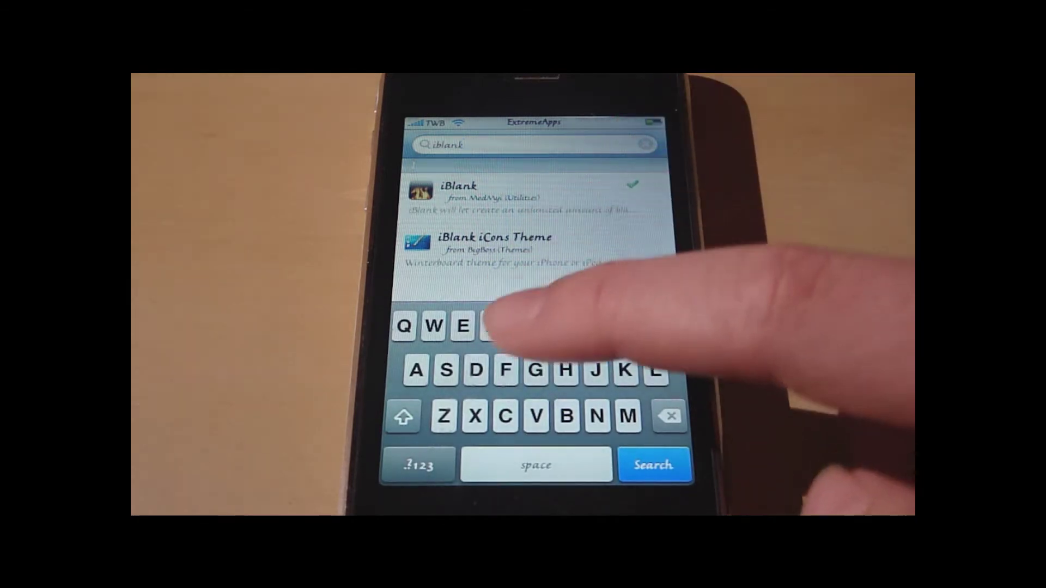
type("fkd")
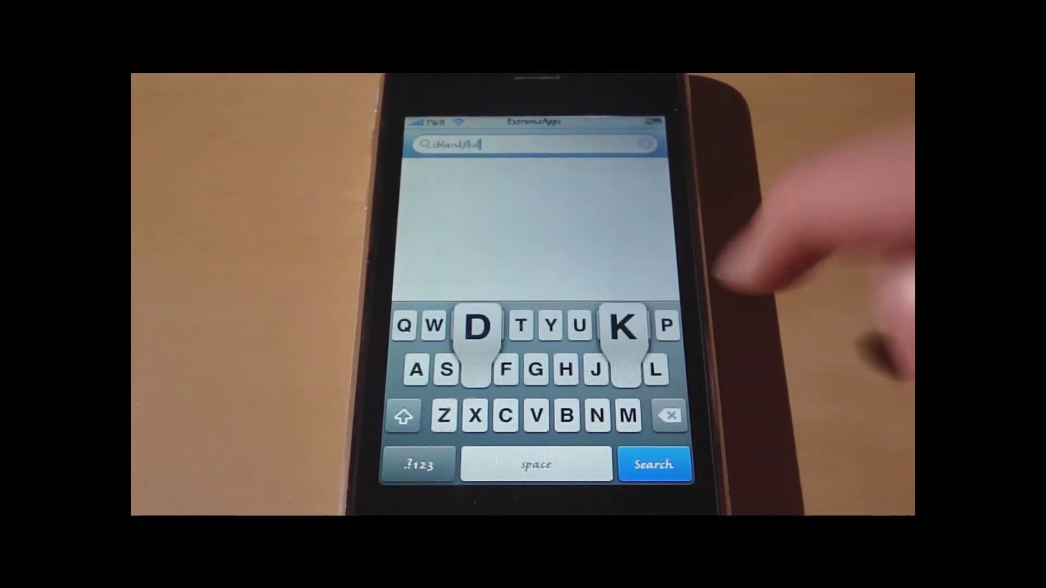
type("l")
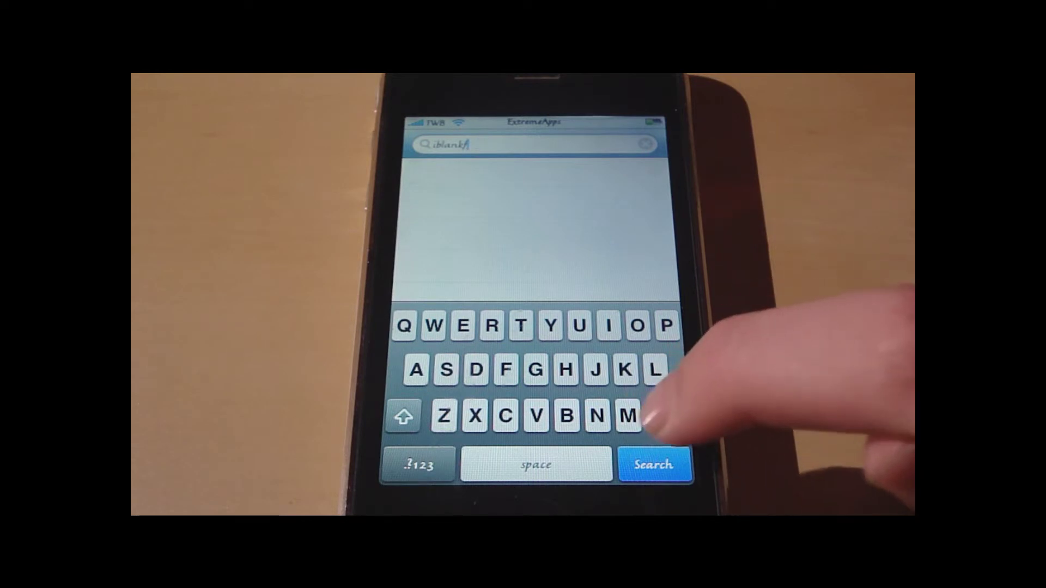
left_click(654, 464)
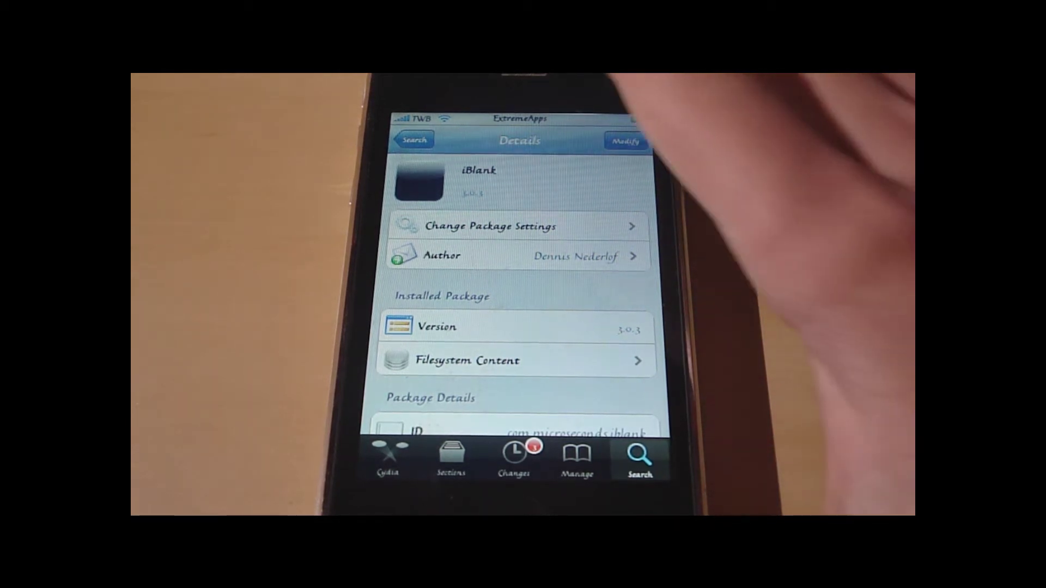
- View iBlank 3.0.3's details and its Modify options, then cancel without changing it
left_click(417, 144)
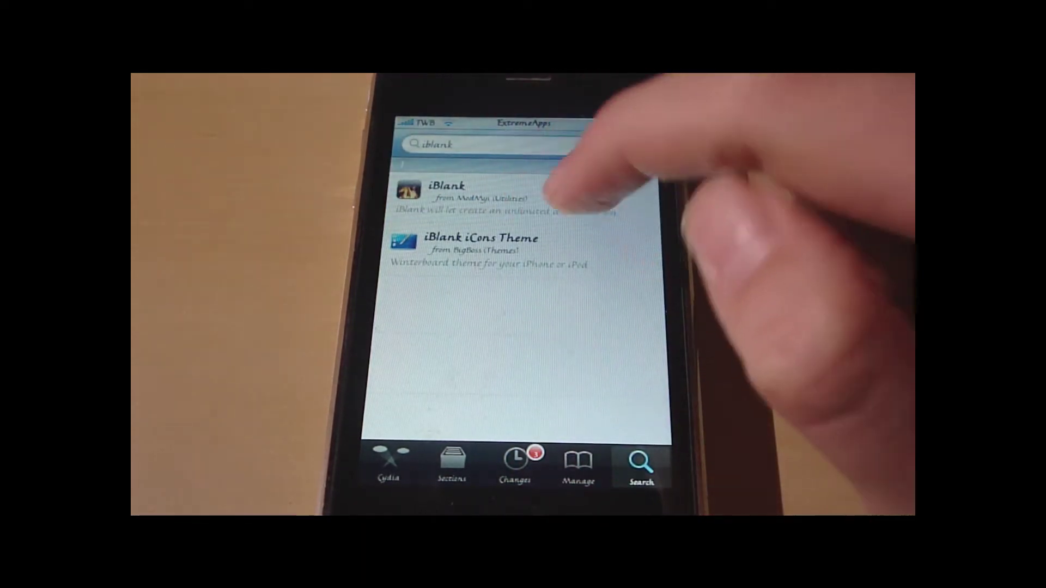
left_click(572, 192)
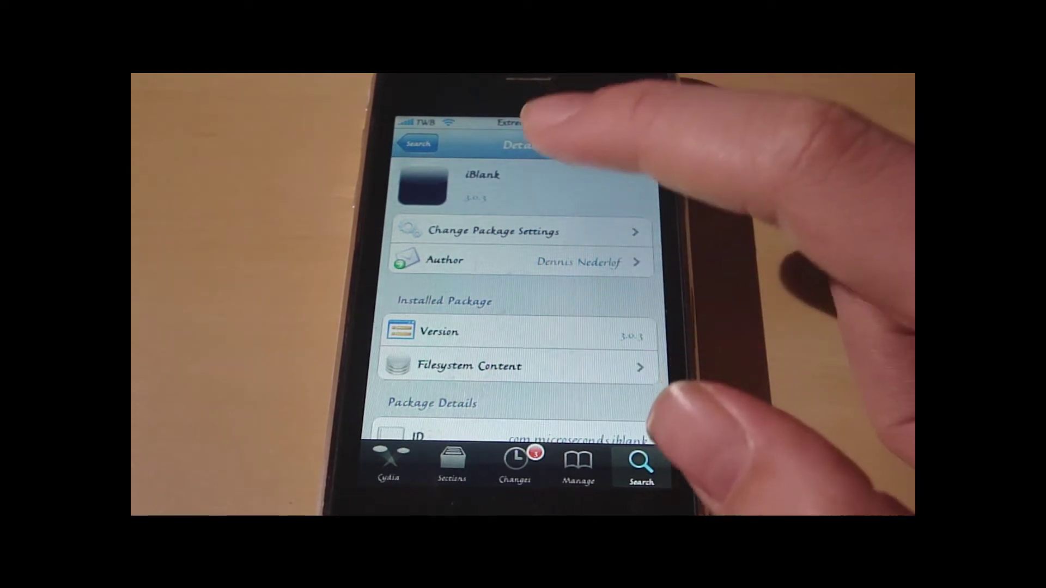
scroll(523, 328, "down", 10)
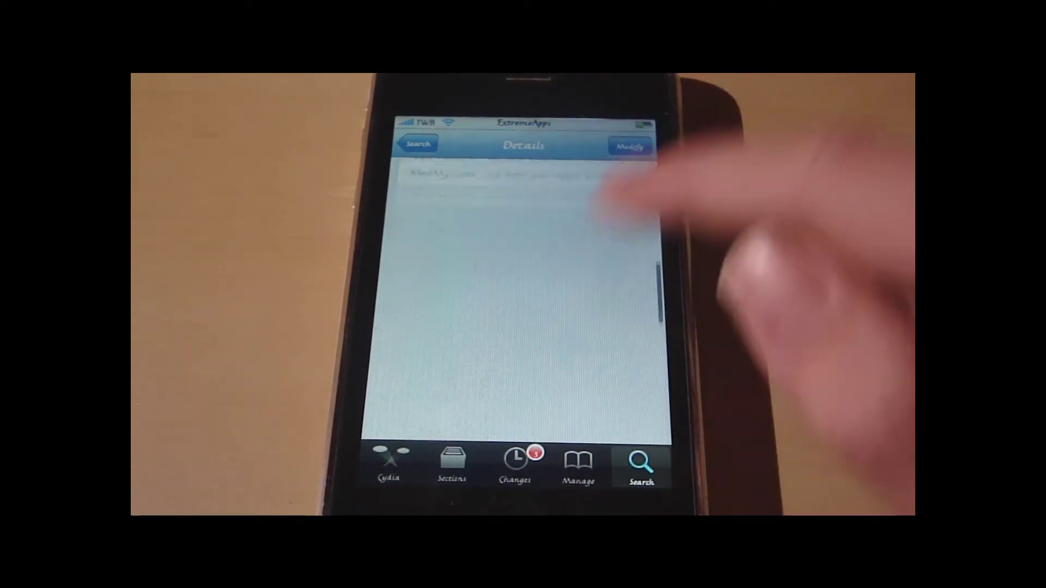
scroll(523, 302, "up", 10)
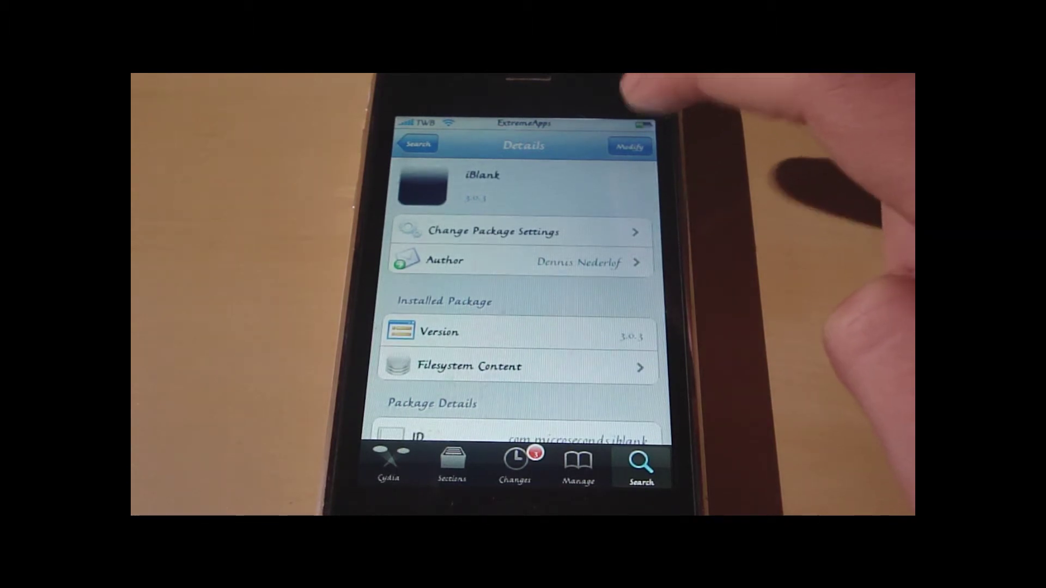
left_click(630, 146)
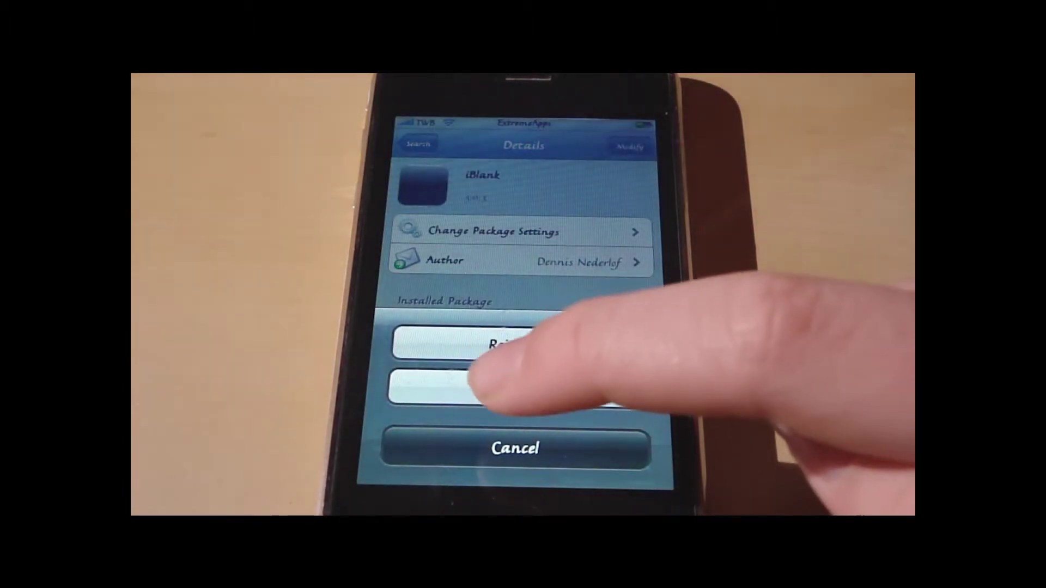
left_click(515, 448)
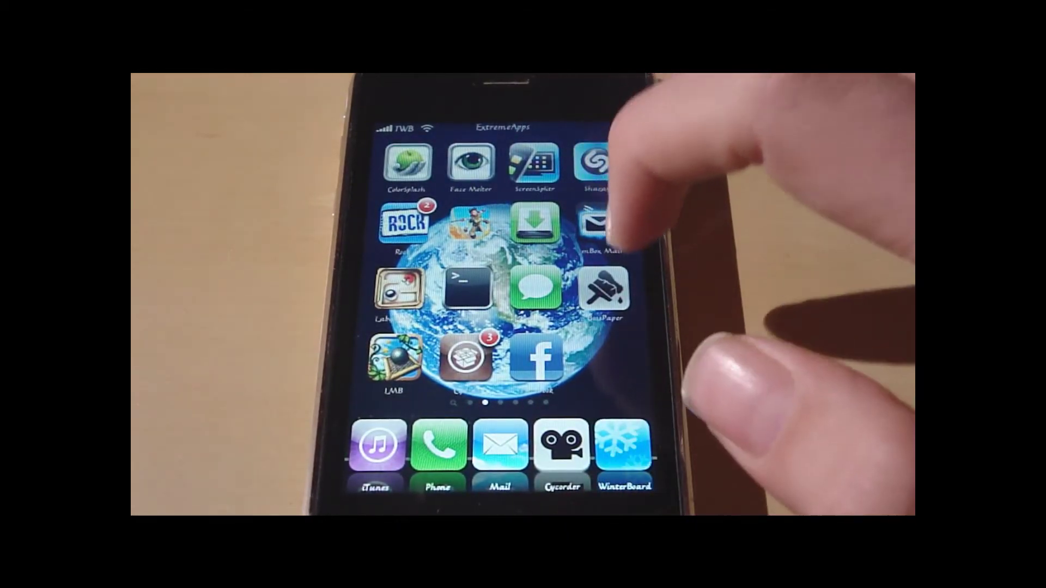
- Swipe across the home screen pages to the iBlank icon and launch it
left_click_drag(604, 221, 507, 212)
left_click_drag(589, 220, 491, 221)
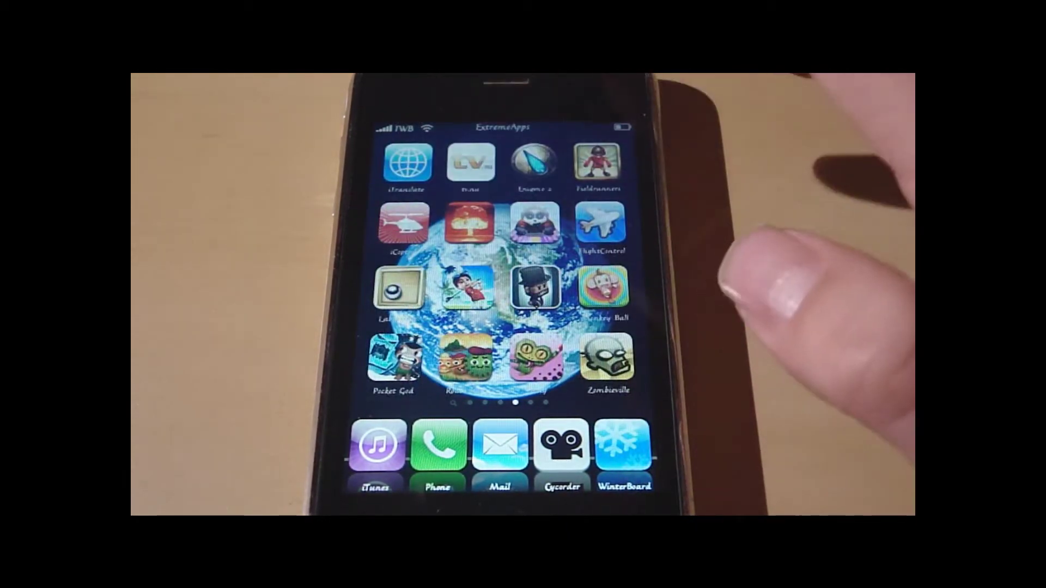
left_click_drag(621, 229, 507, 230)
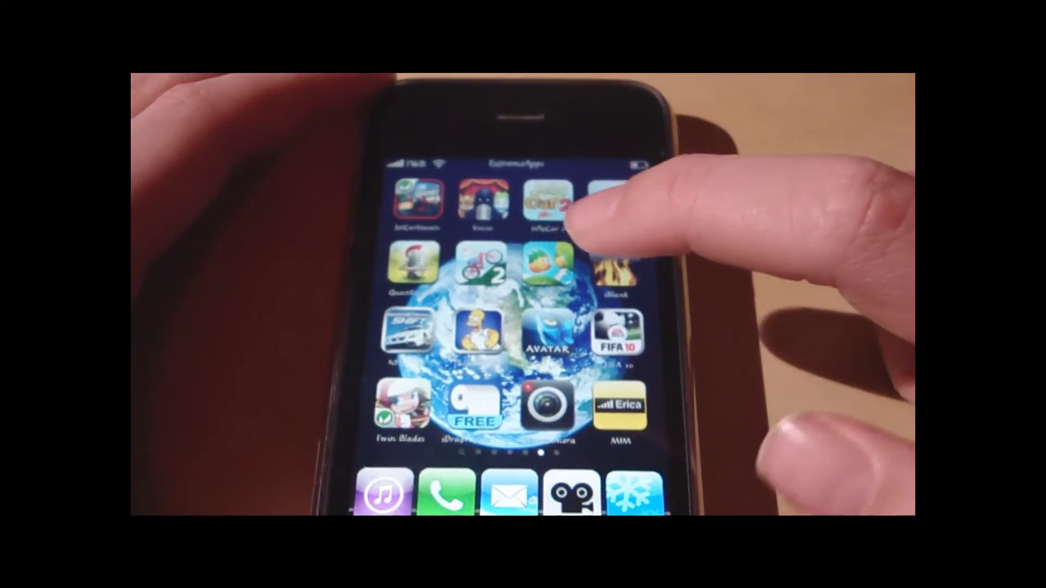
left_click(606, 259)
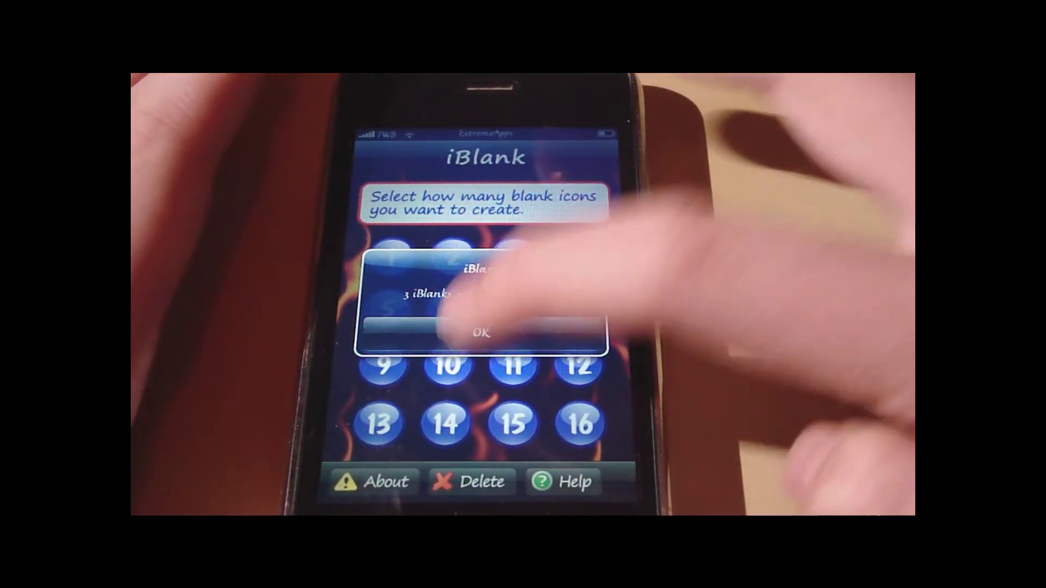
- Confirm the alert that 3 iBlanks were successfully created
left_click(481, 331)
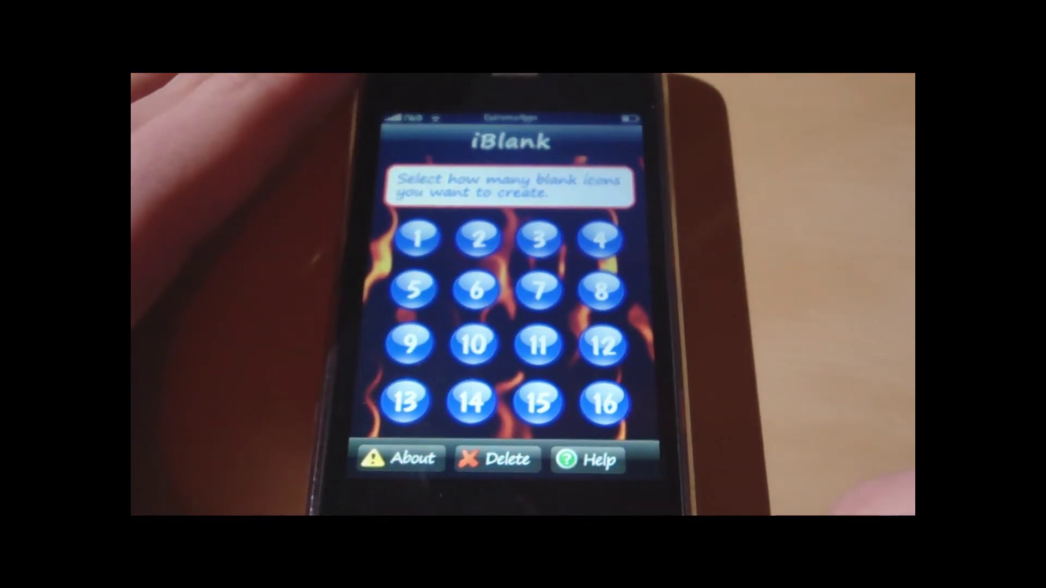
left_click(498, 500)
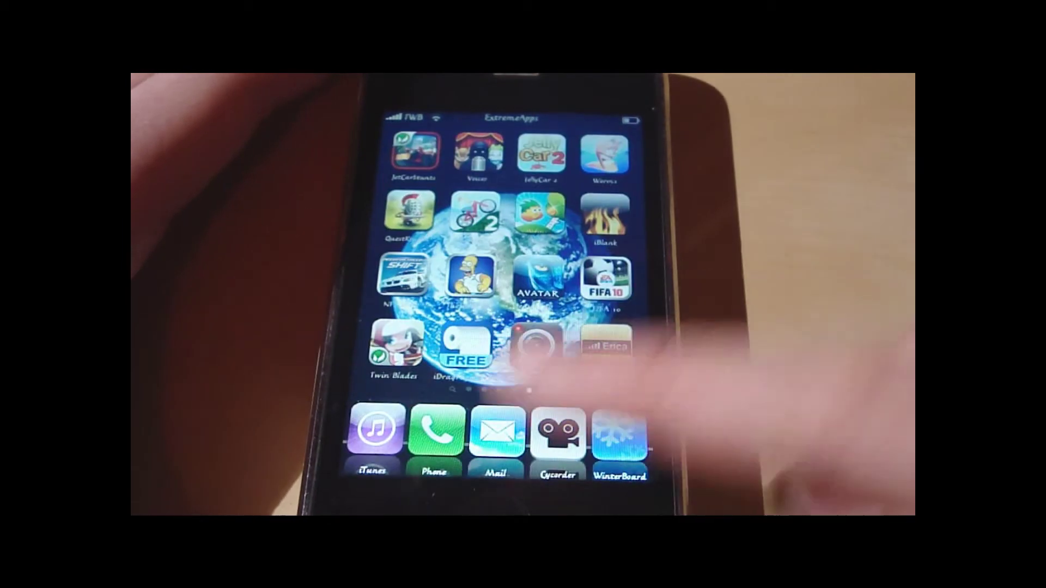
left_click(584, 343)
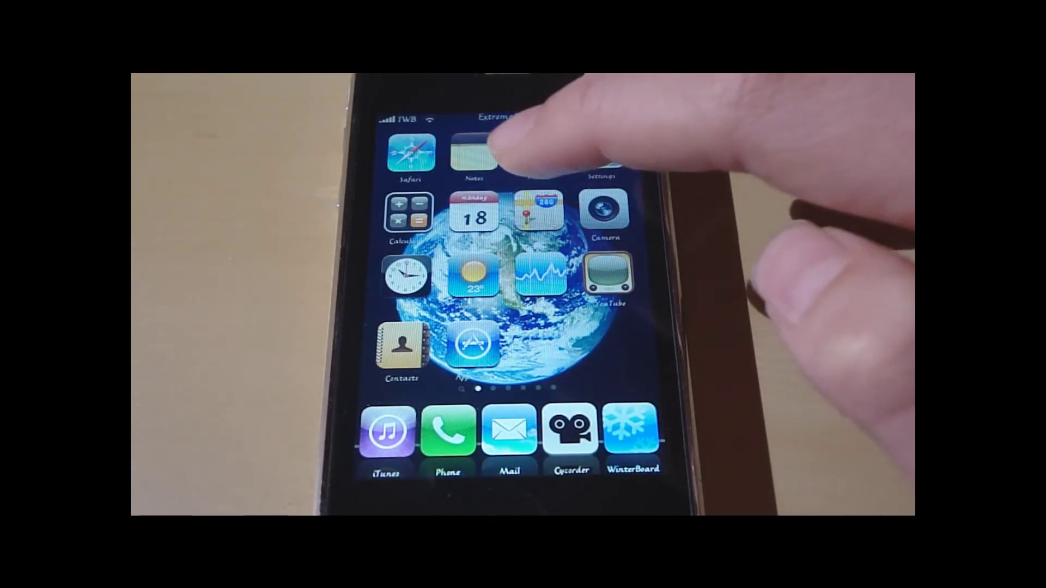
left_click_drag(596, 209, 523, 254)
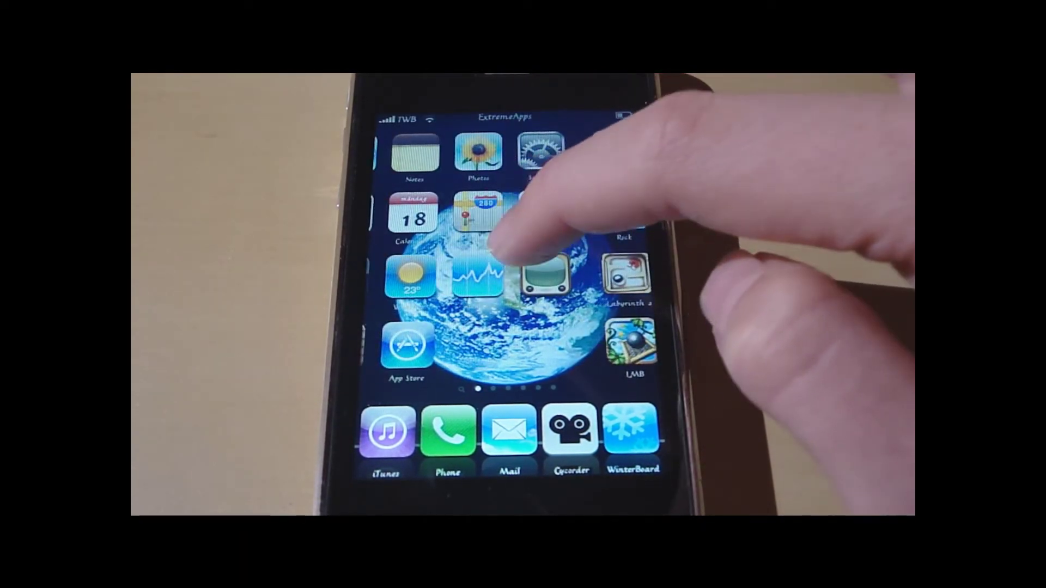
left_click_drag(583, 199, 455, 105)
left_click_drag(596, 210, 503, 106)
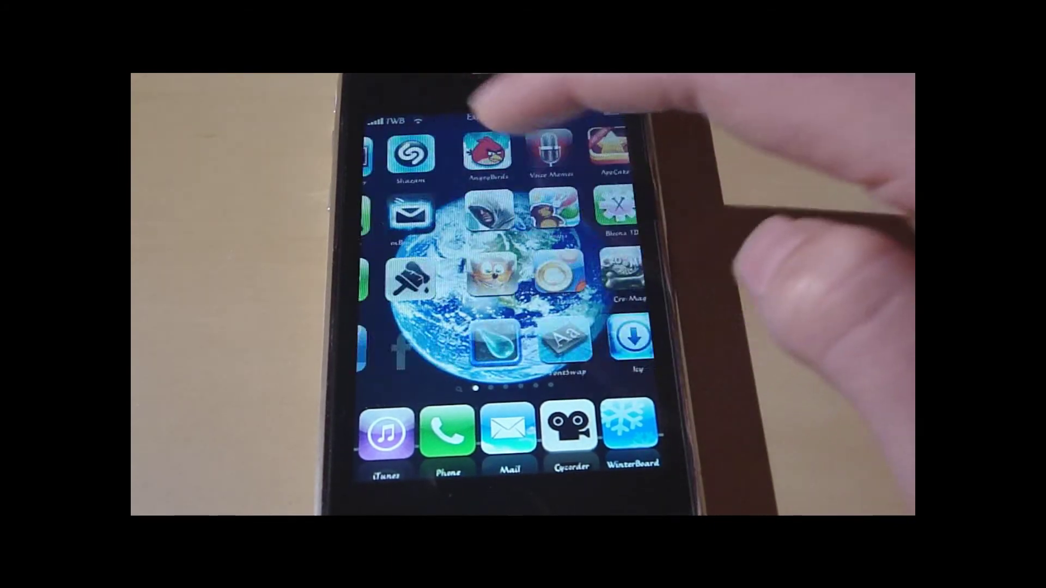
left_click_drag(588, 213, 490, 245)
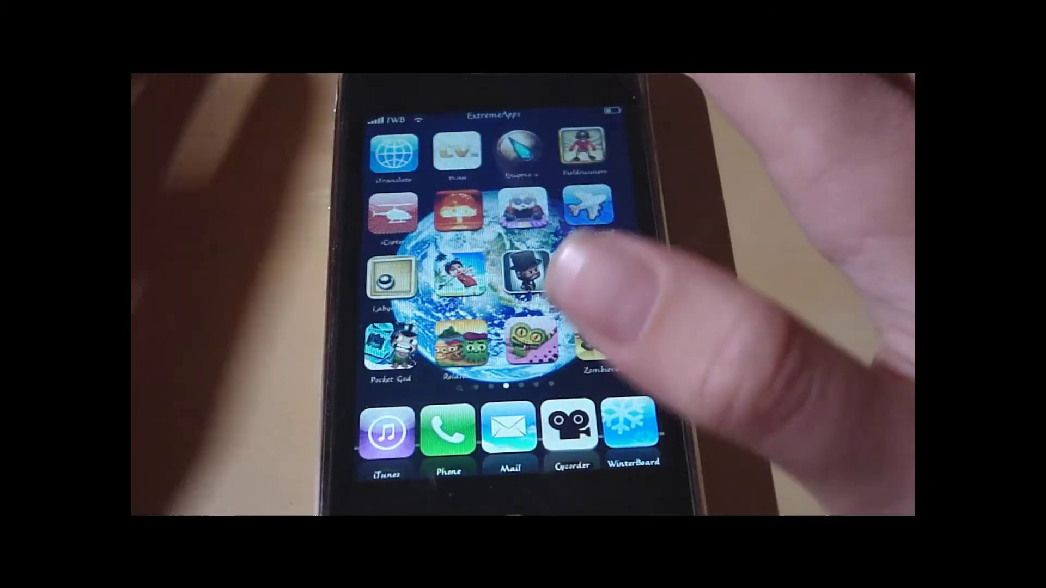
left_click_drag(589, 245, 531, 139)
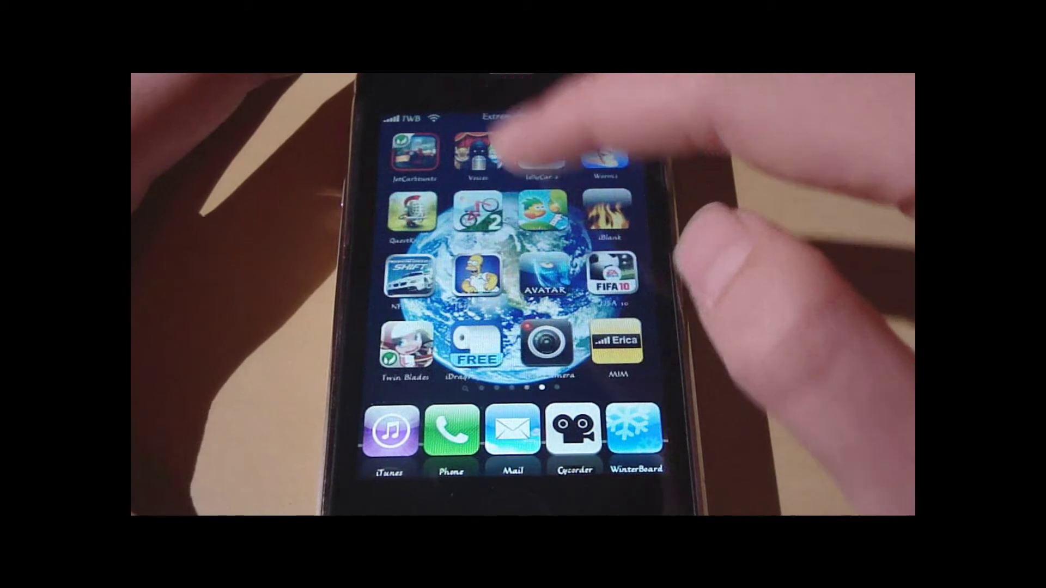
left_click_drag(588, 212, 524, 189)
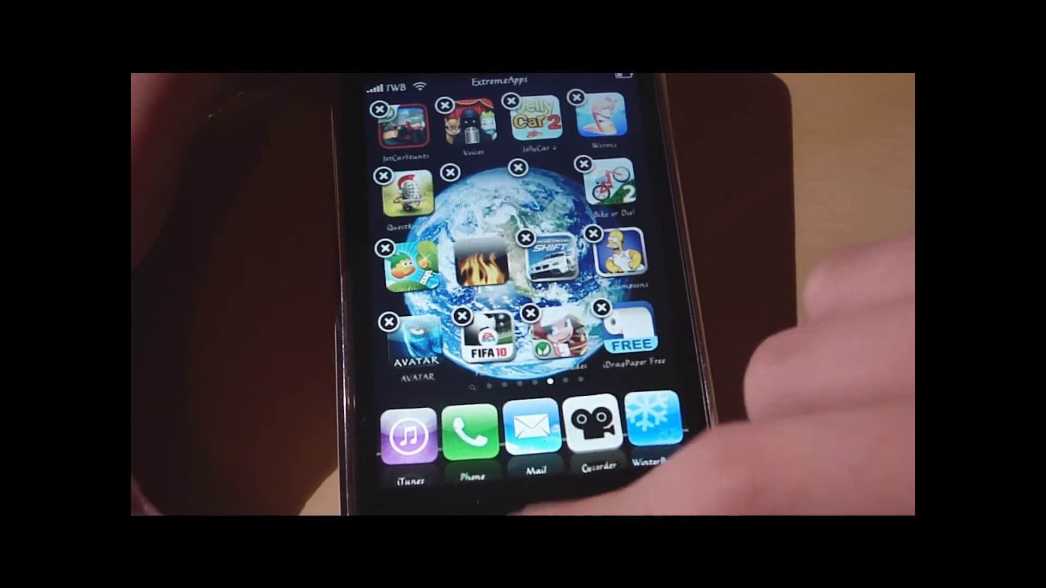
- Leave jiggle mode with the blank icons framing the Earth wallpaper
key("Home")
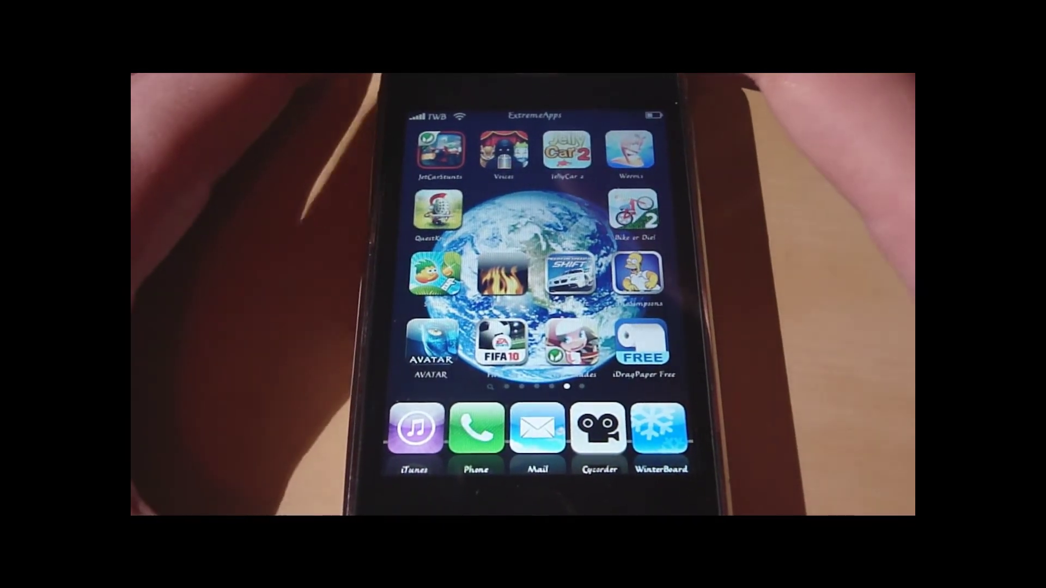